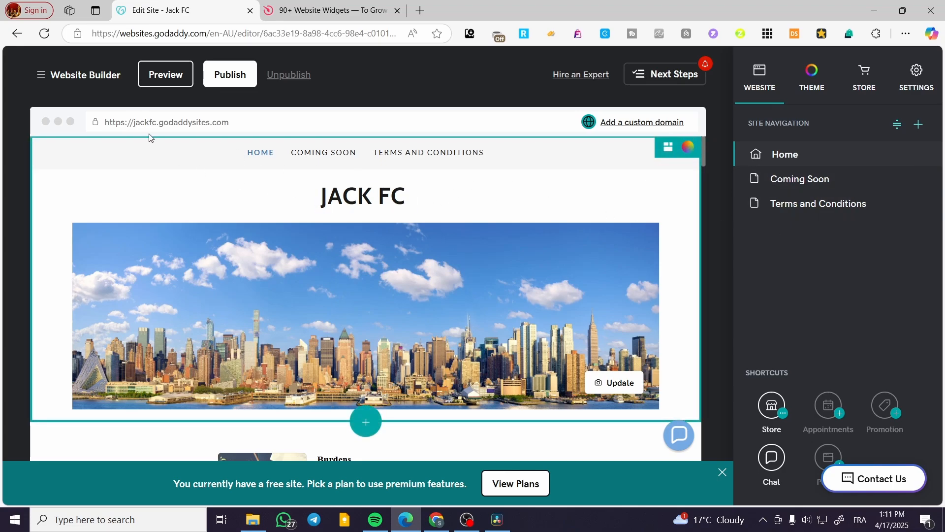
Dismiss the free-site plan banner over the home page preview
scroll(618, 245, down, 3)
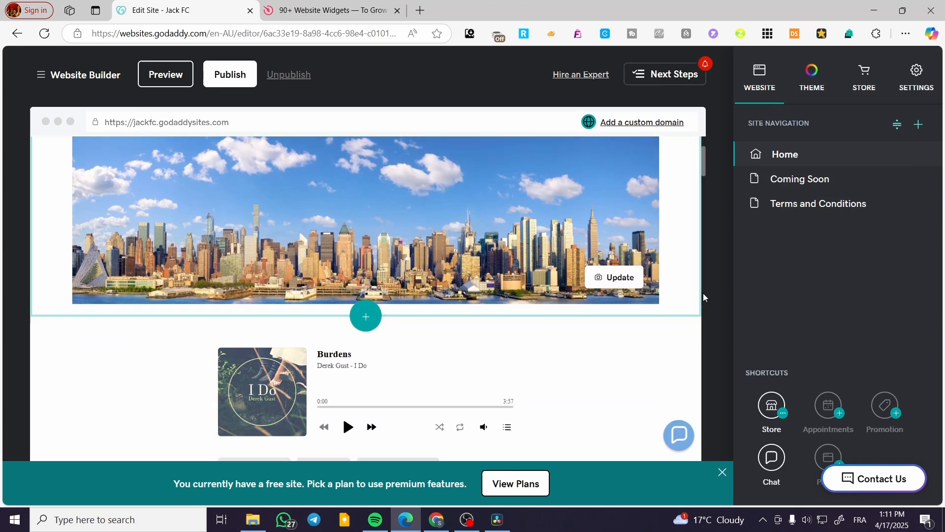
scroll(699, 293, up, 3)
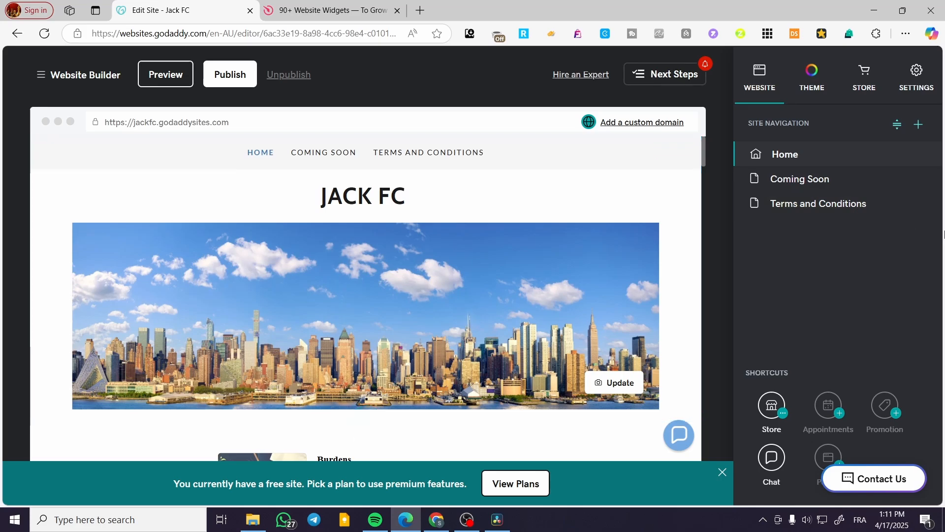
click(722, 472)
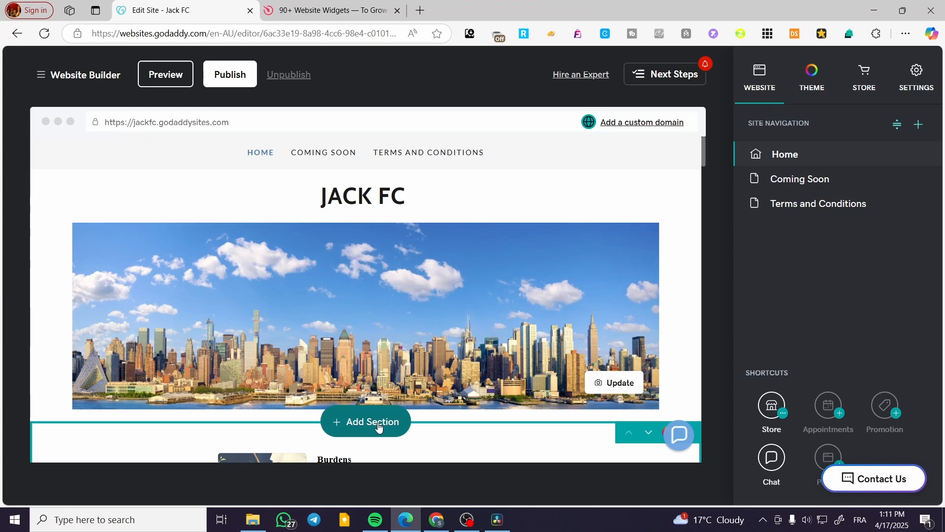
Browse the Audio, Livestream, Podcast and Video section layouts offered for a new section below the header
click(379, 423)
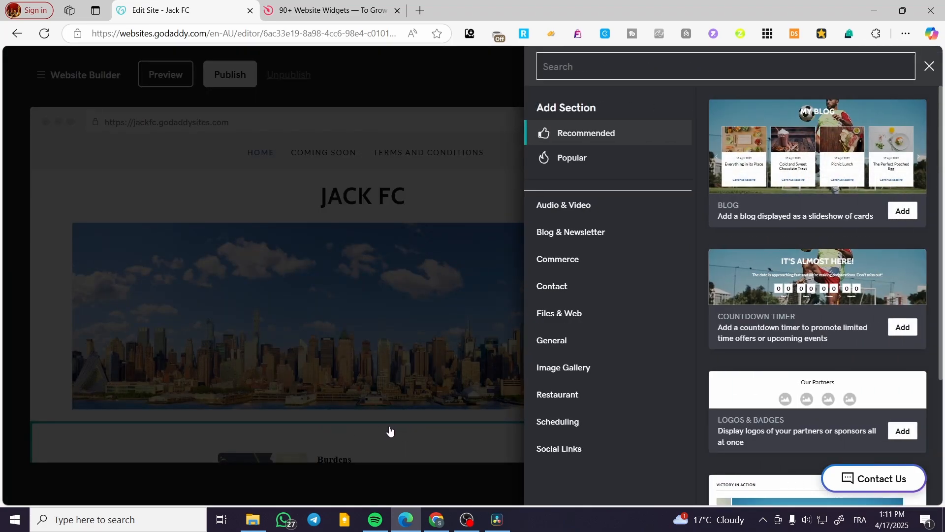
click(555, 213)
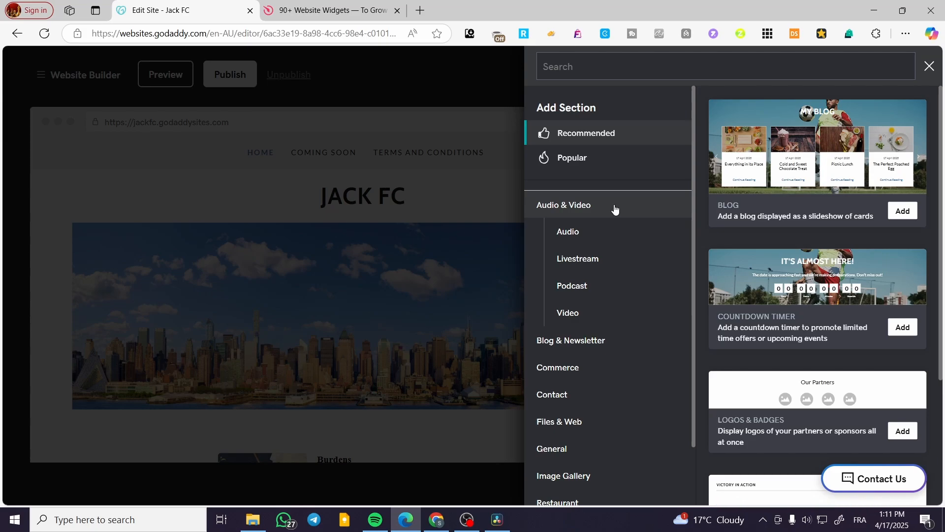
click(577, 232)
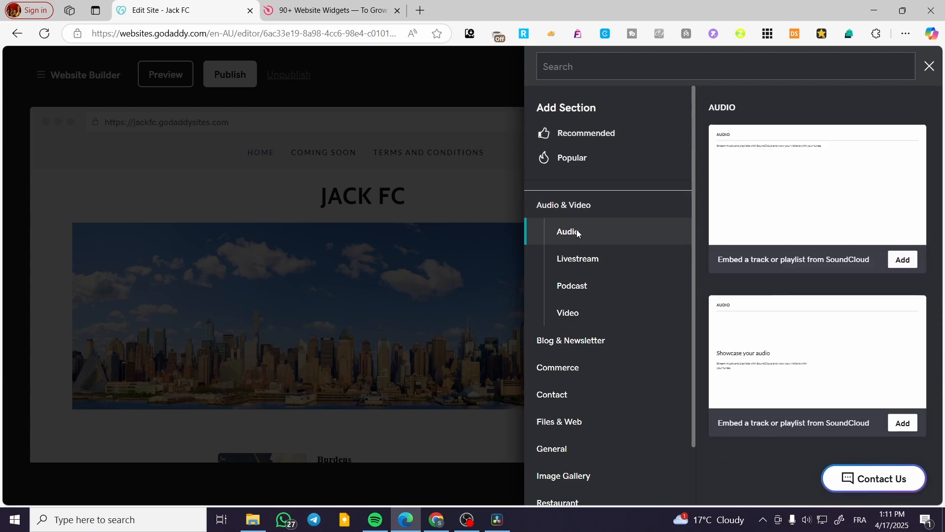
click(590, 262)
click(589, 289)
click(589, 318)
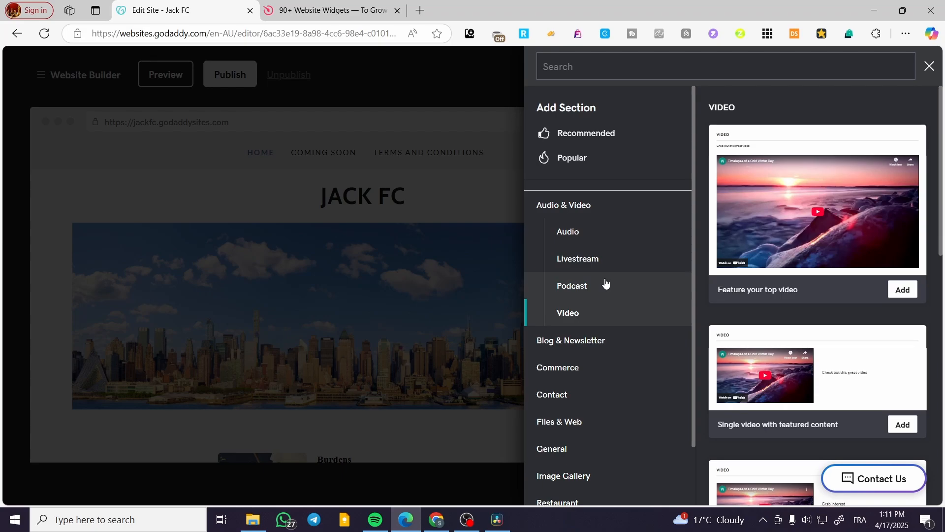
click(601, 234)
click(601, 291)
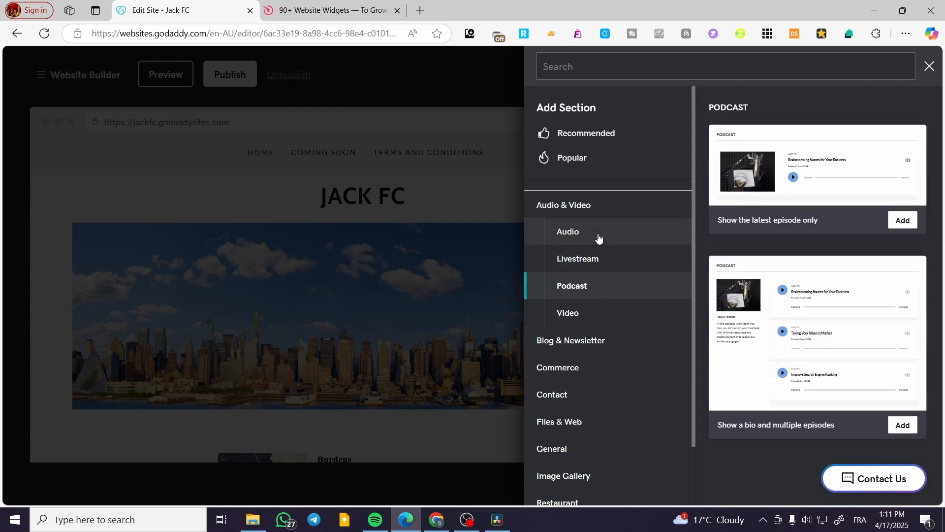
click(600, 260)
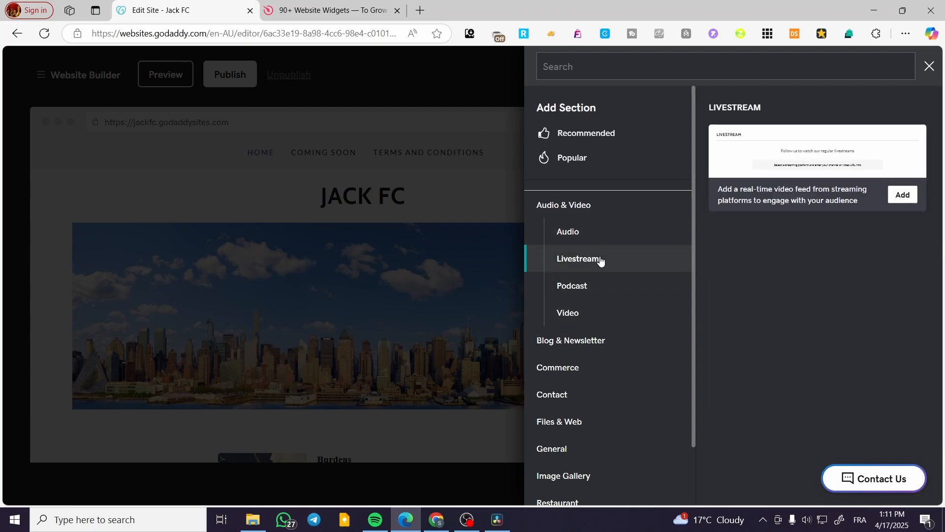
Add a SoundCloud Audio section below the header and review its embed code, headline and description settings
click(598, 235)
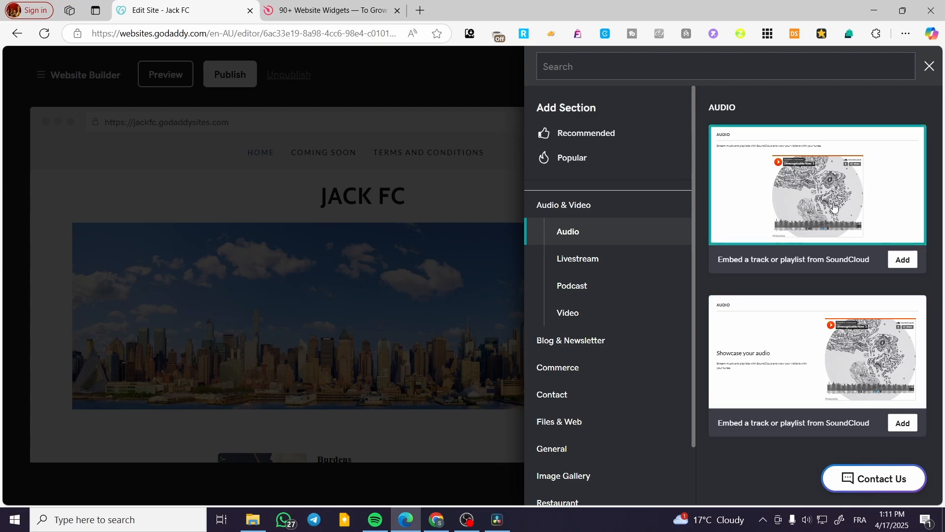
click(914, 257)
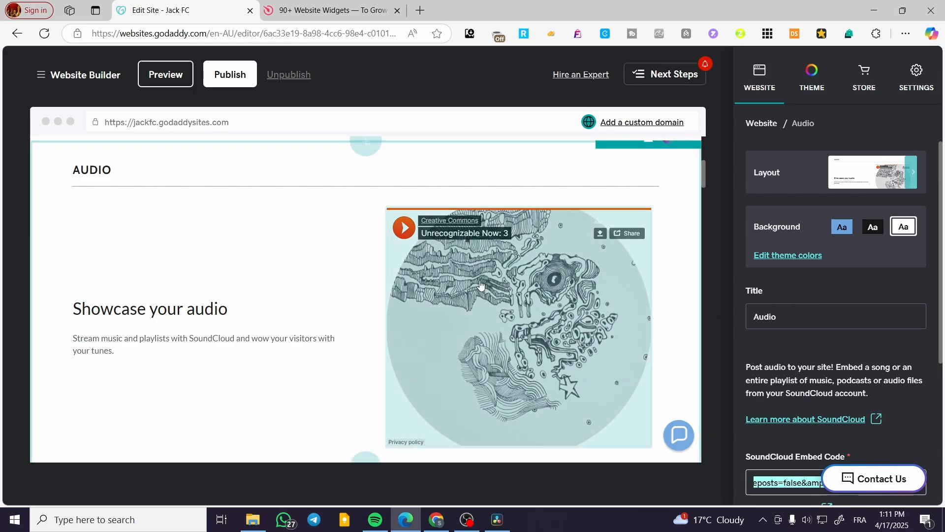
scroll(916, 236, down, 3)
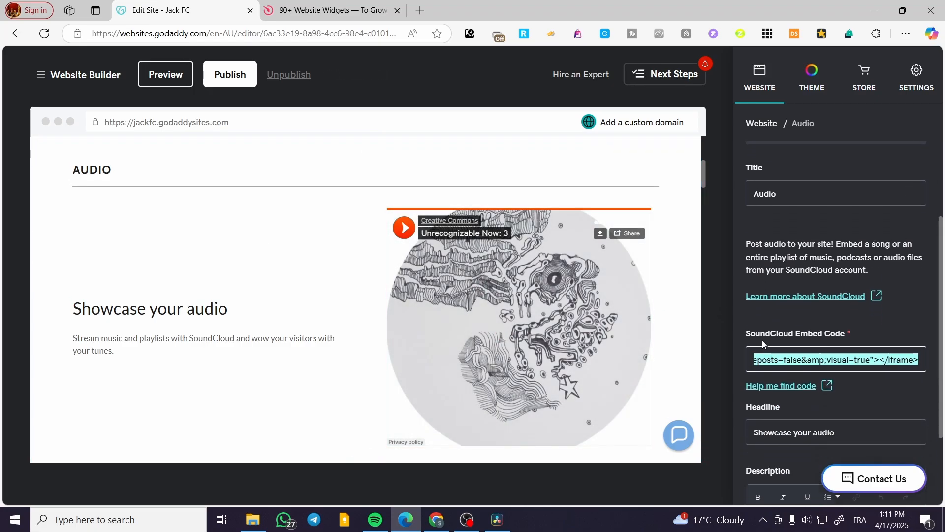
scroll(857, 327, down, 2)
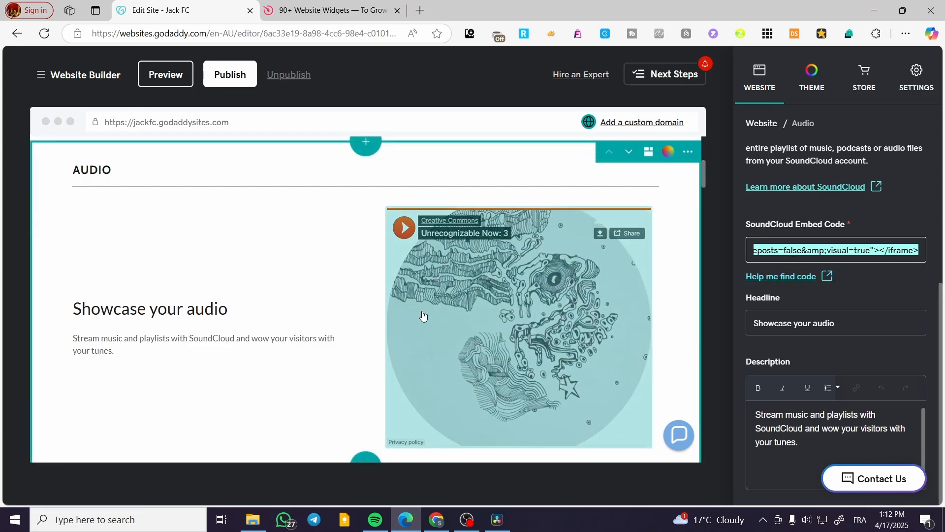
Delete the SoundCloud Audio section from the home page
click(687, 153)
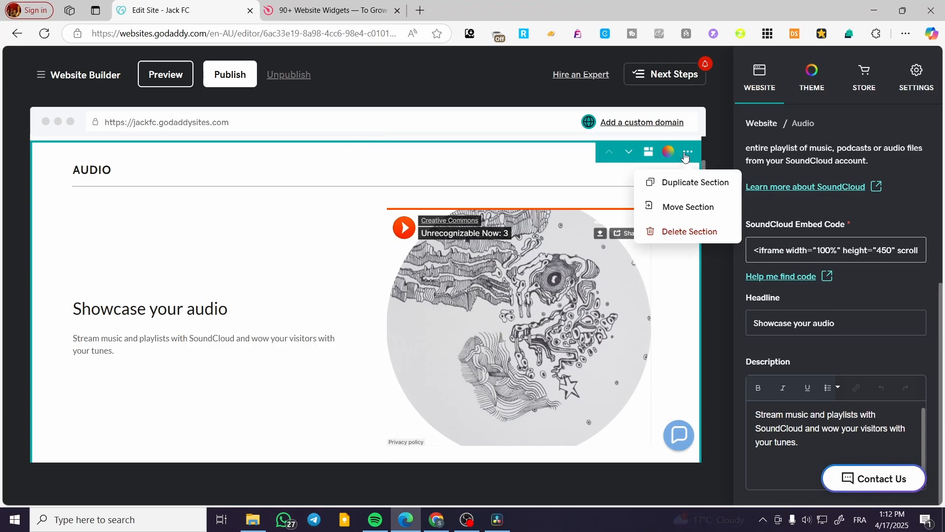
click(660, 230)
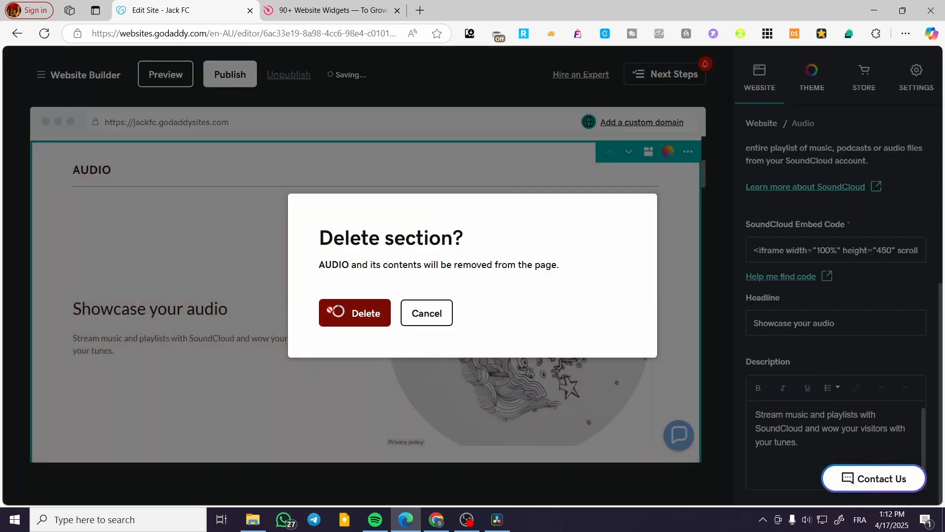
click(344, 313)
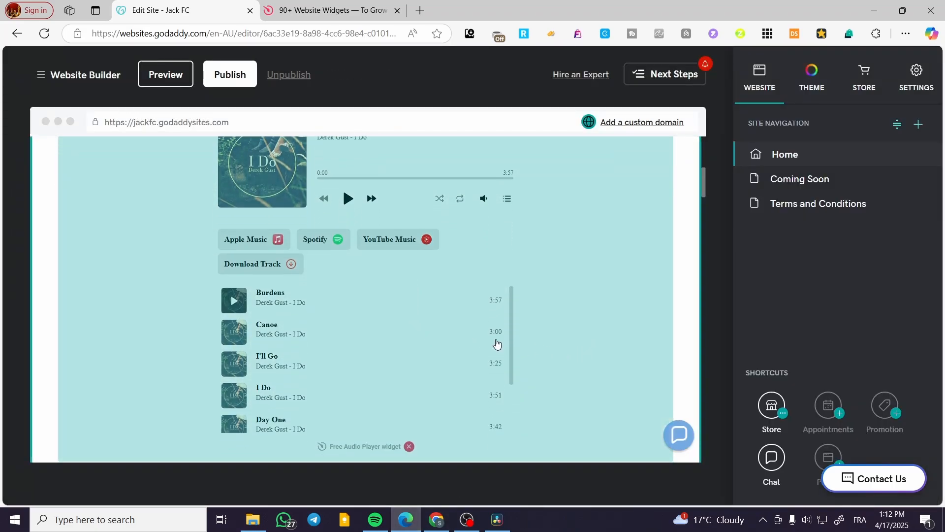
Switch to the Elfsight site and start creating a free Audio Player widget
scroll(495, 342, down, 2)
scroll(281, 346, up, 4)
scroll(607, 310, down, 2)
scroll(600, 270, up, 2)
click(319, 9)
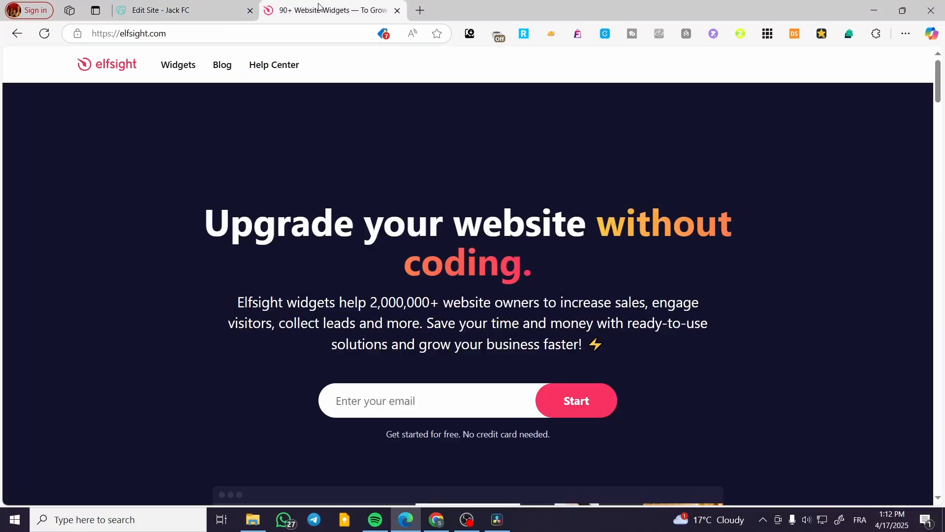
mouse_move(191, 75)
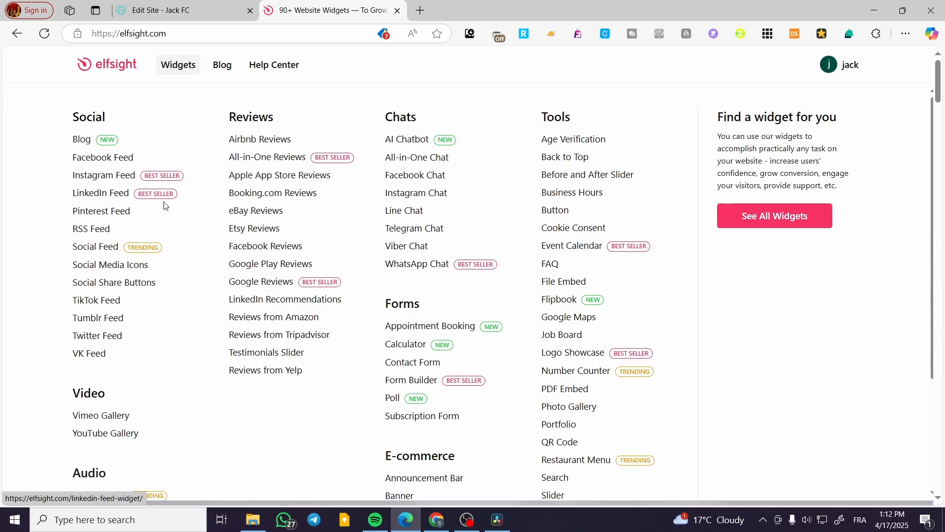
scroll(140, 301, down, 2)
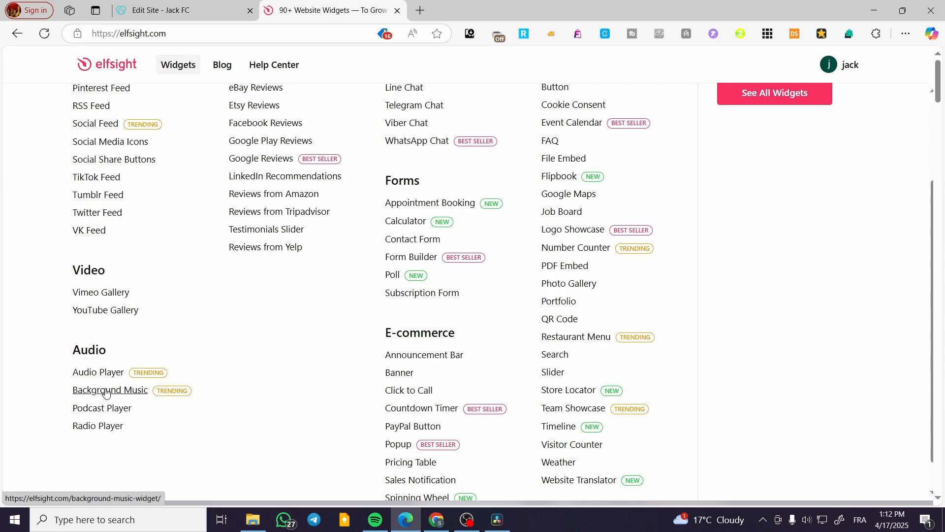
click(103, 373)
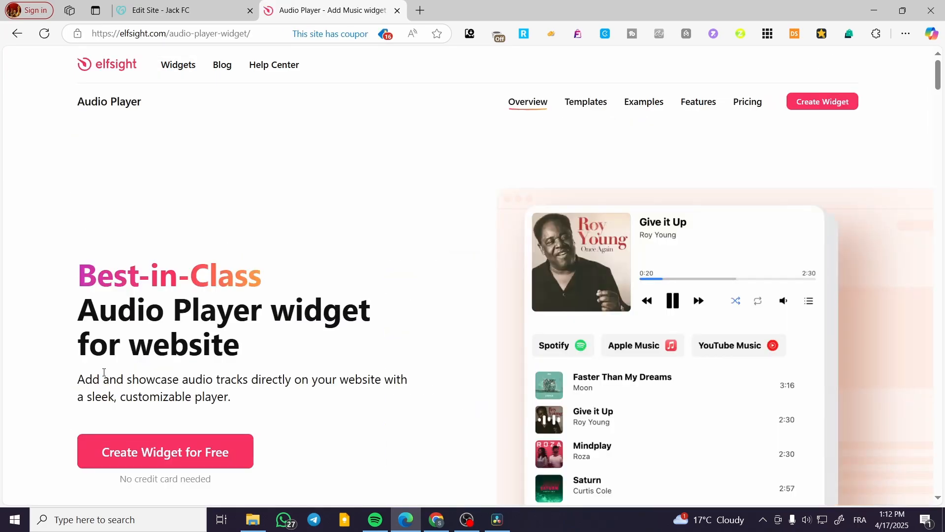
click(189, 456)
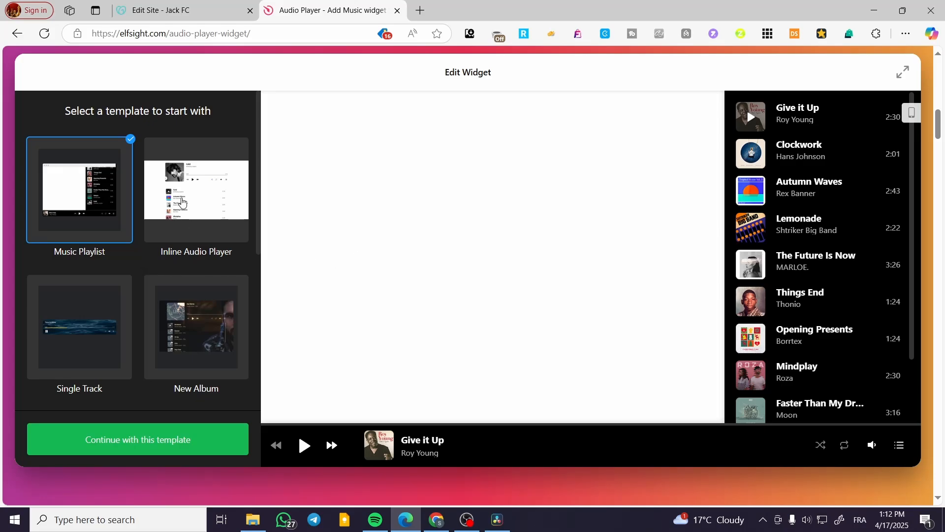
Preview the Inline Audio Player, New Album, Single Track and Audiobook templates for the Audio Player widget
click(180, 199)
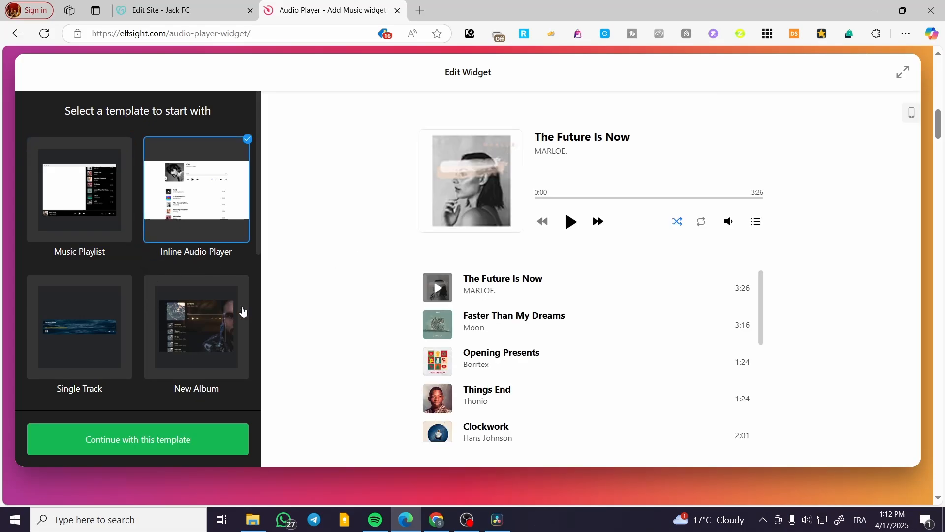
scroll(508, 263, down, 1)
click(196, 345)
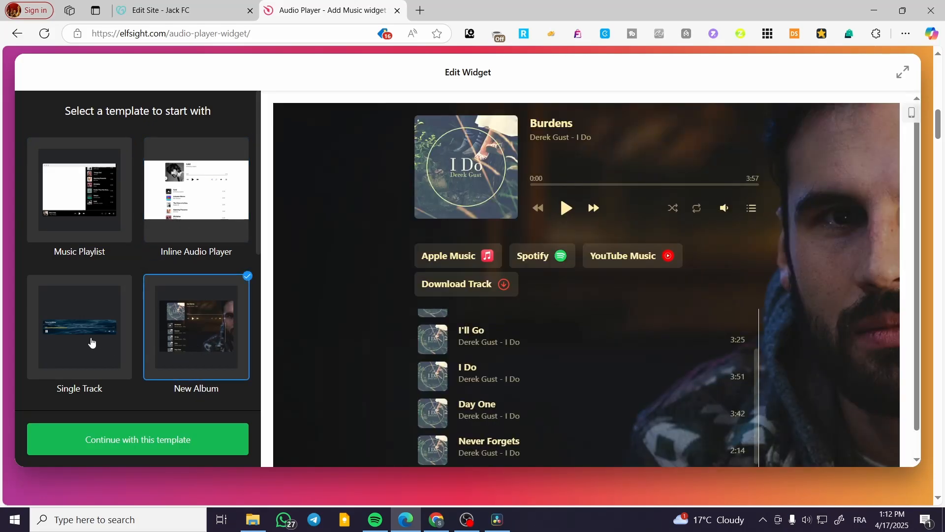
click(91, 339)
scroll(119, 329, down, 1)
scroll(126, 329, down, 4)
click(196, 218)
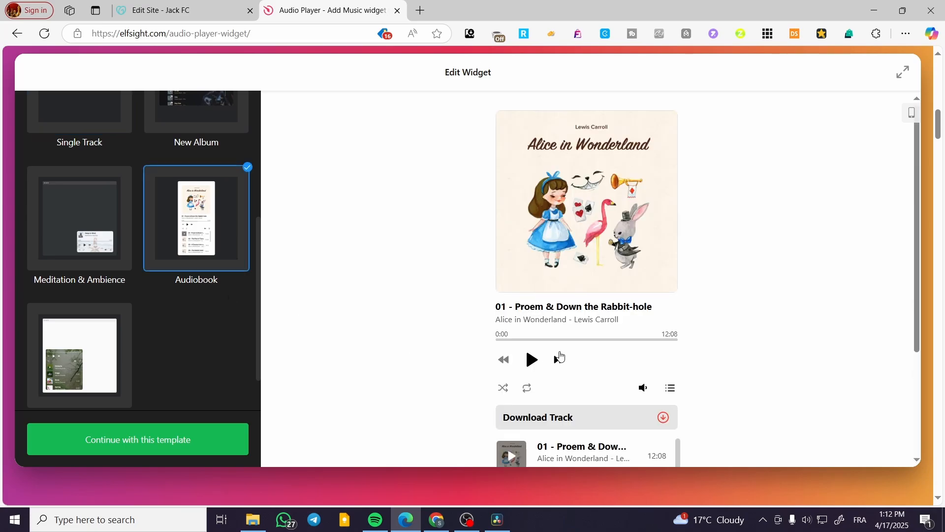
scroll(595, 316, up, 1)
scroll(595, 316, up, 1)
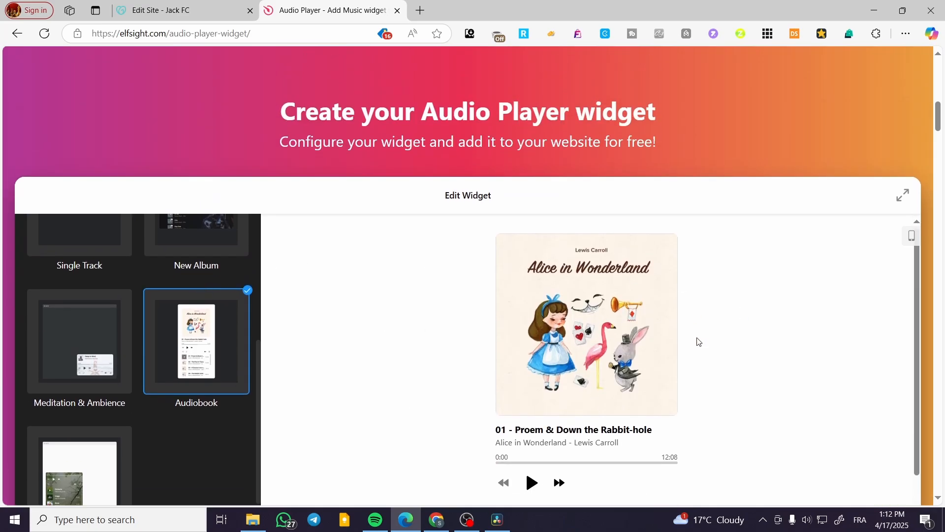
scroll(697, 341, up, 2)
scroll(418, 327, down, 3)
scroll(204, 283, up, 2)
scroll(220, 273, down, 3)
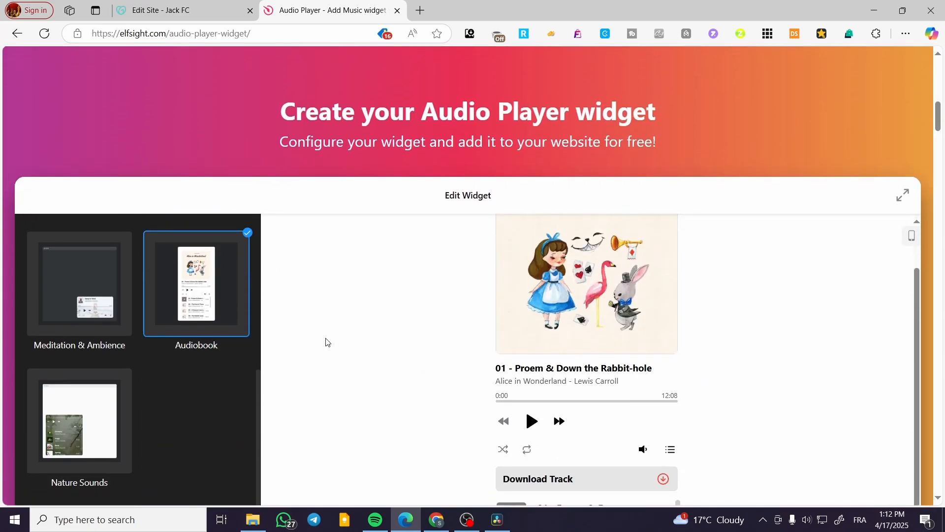
scroll(187, 384, down, 4)
scroll(155, 283, up, 5)
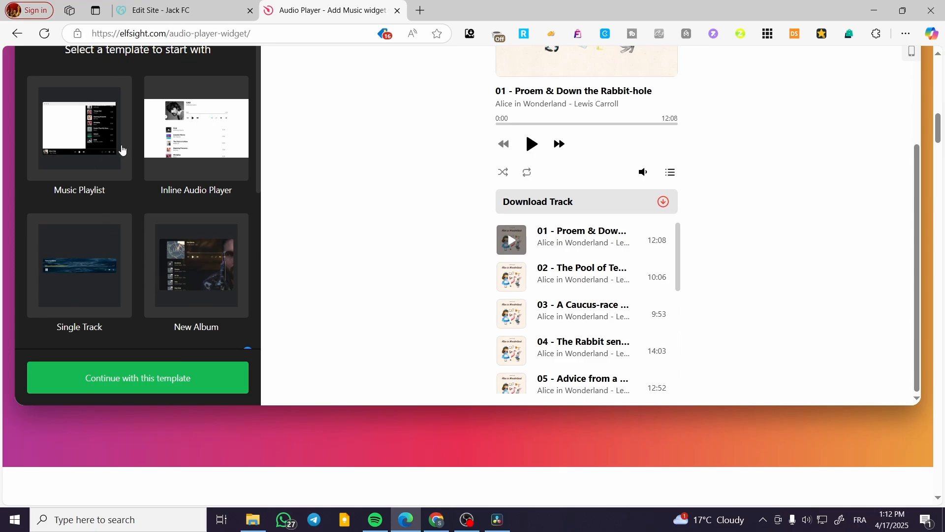
Continue with the Inline Audio Player template and open its first track, Give it Up, for editing
click(172, 137)
click(161, 381)
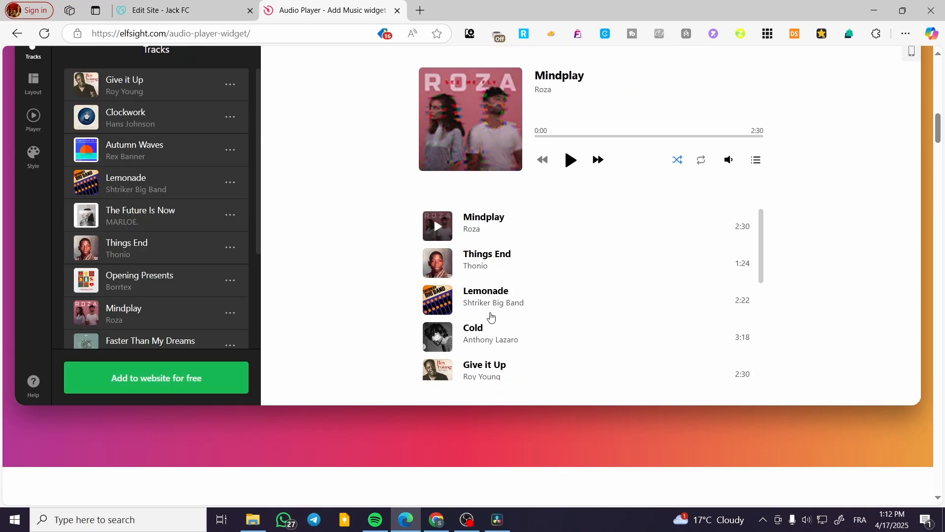
scroll(434, 226, up, 1)
click(154, 149)
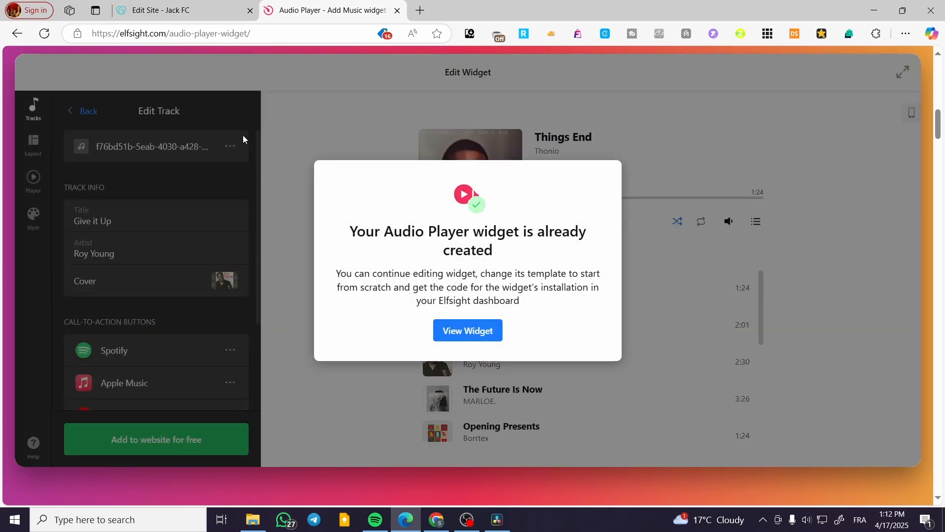
View the already created Audio Player widget in the Elfsight dashboard and open it for editing
click(481, 333)
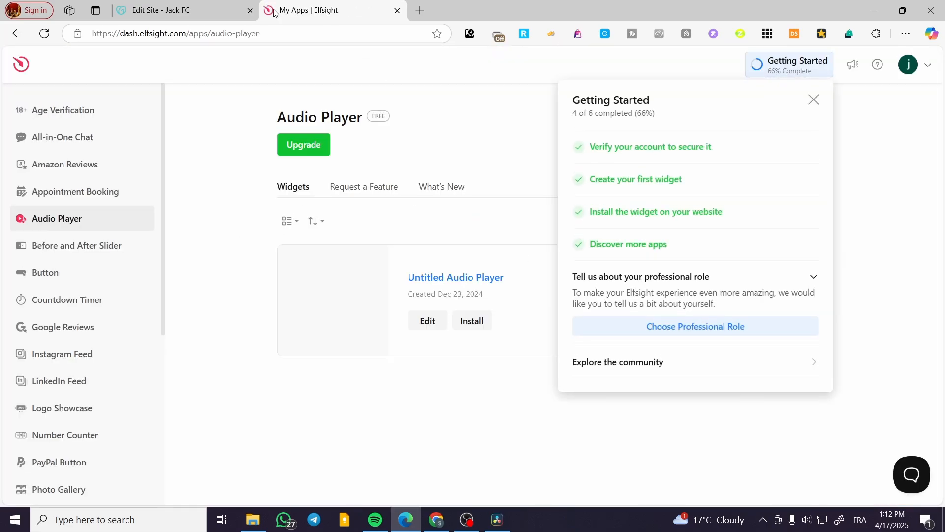
click(185, 10)
click(344, 4)
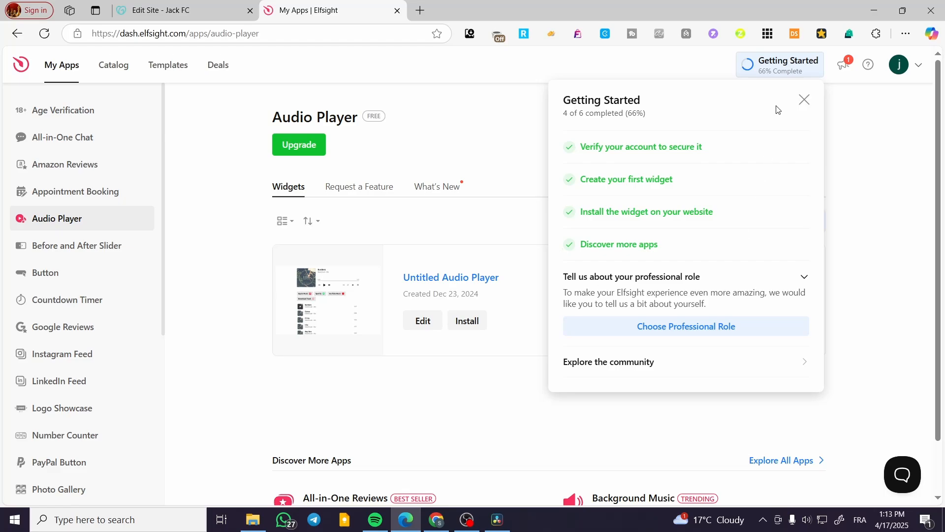
click(803, 100)
click(424, 321)
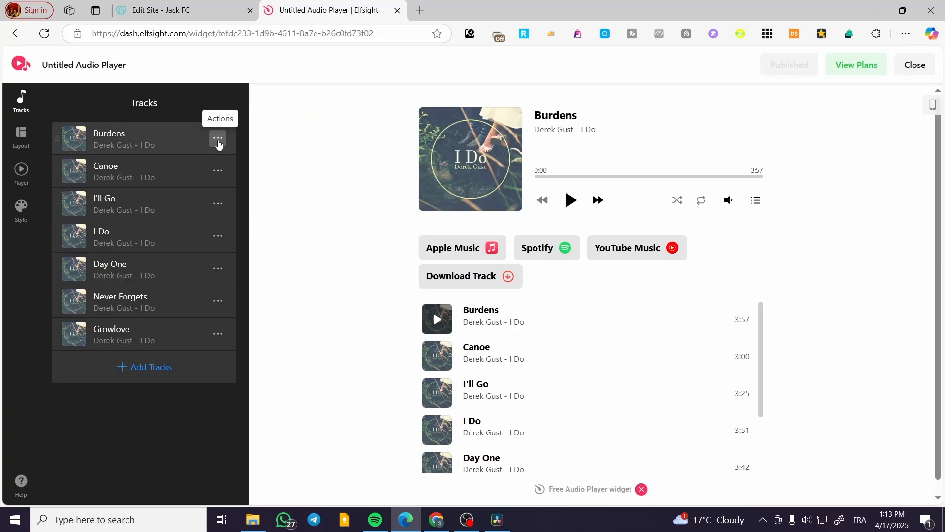
Check the Burdens track's actions and the available sources for adding tracks, without changing the playlist
click(219, 143)
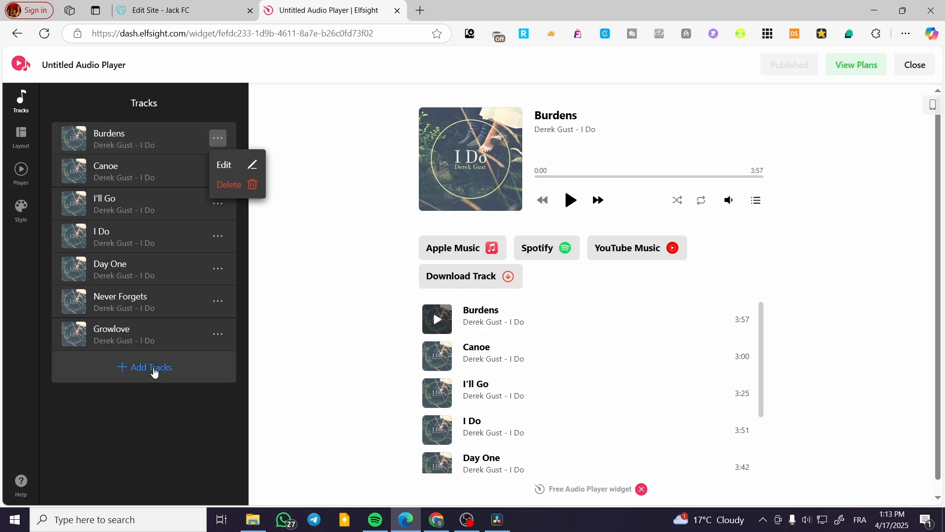
click(154, 368)
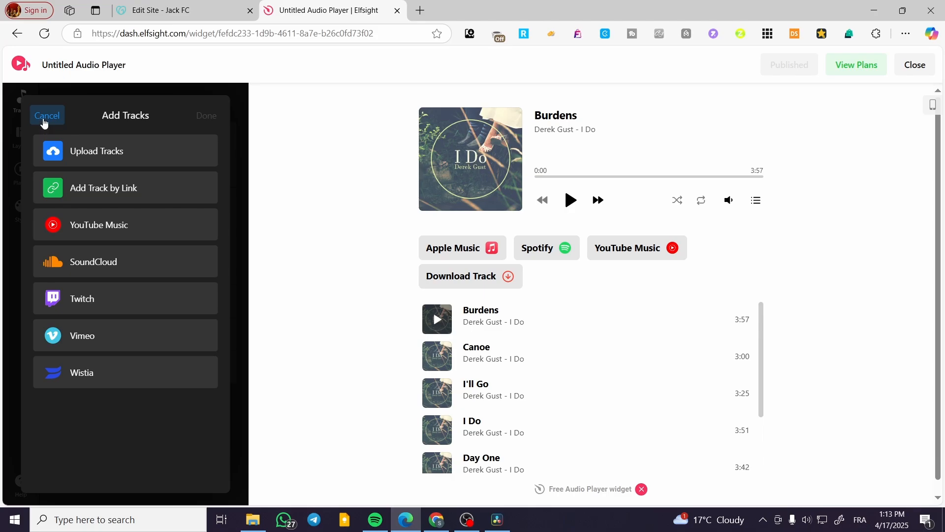
click(44, 121)
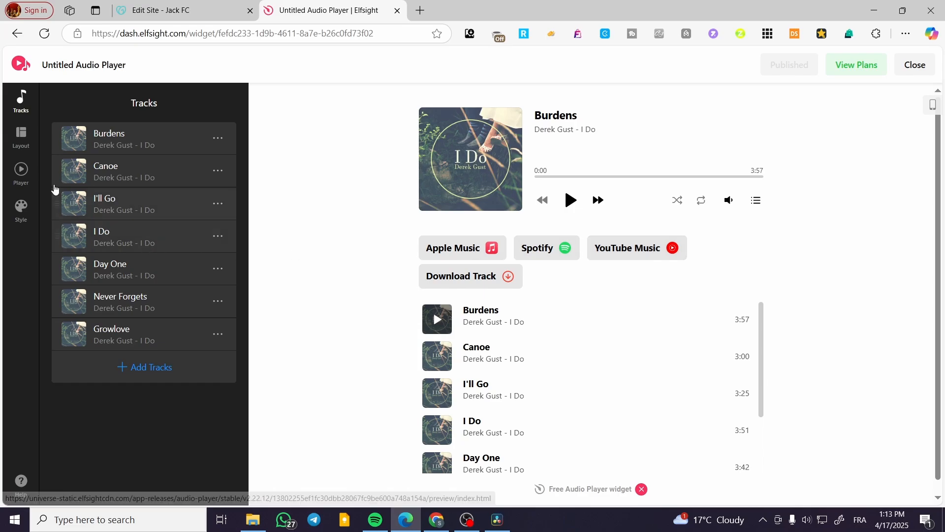
Compare the player's Floating and Embed layouts, keep Embed, and review the player and style settings
click(28, 143)
click(186, 160)
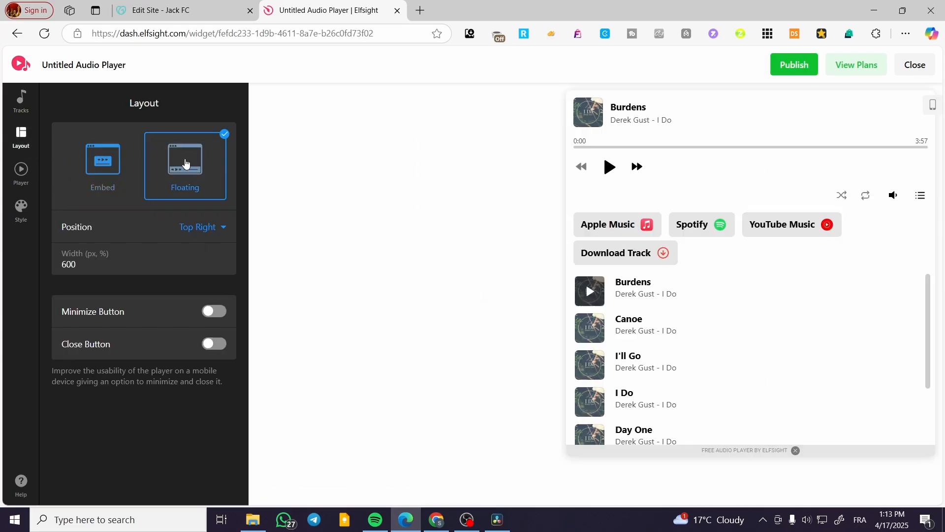
click(113, 172)
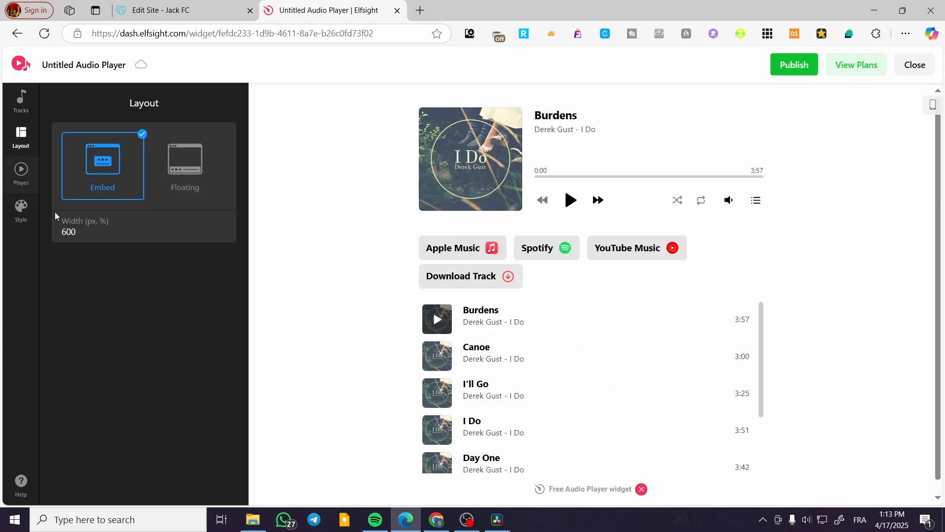
click(34, 169)
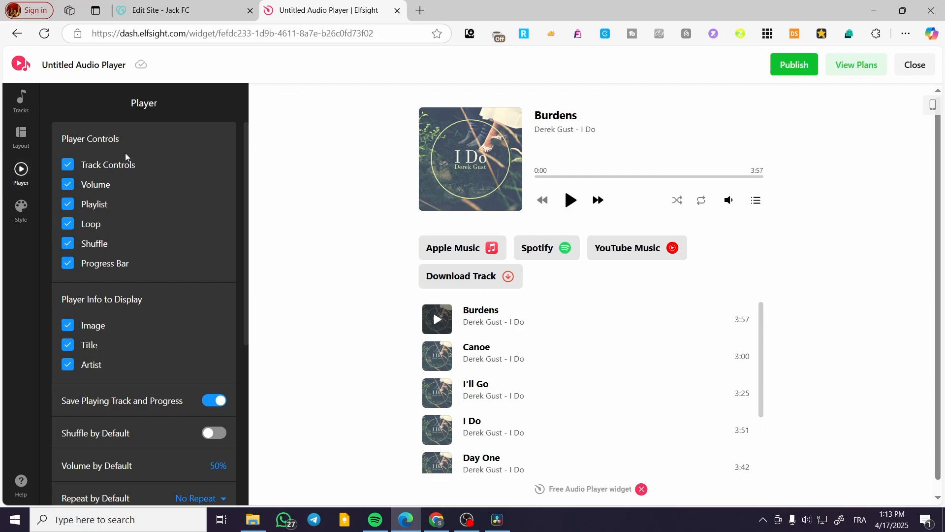
scroll(111, 166, down, 4)
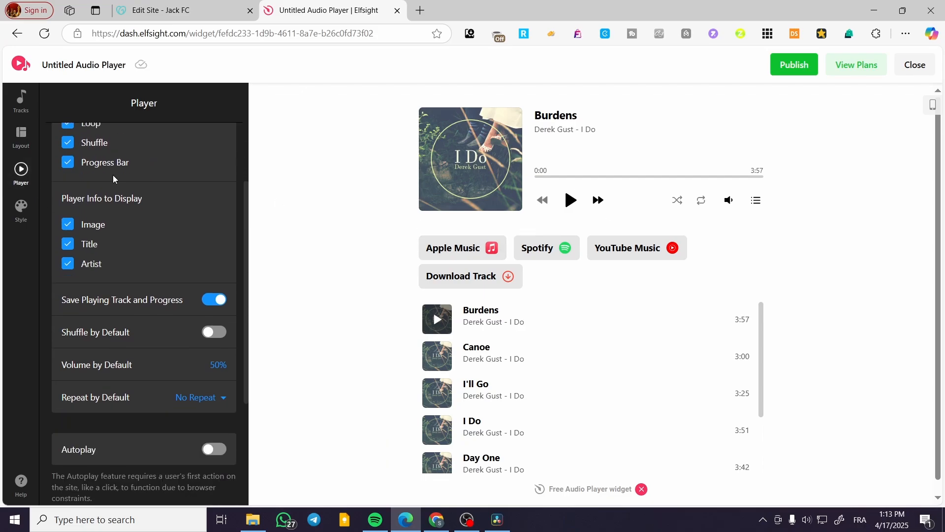
click(20, 209)
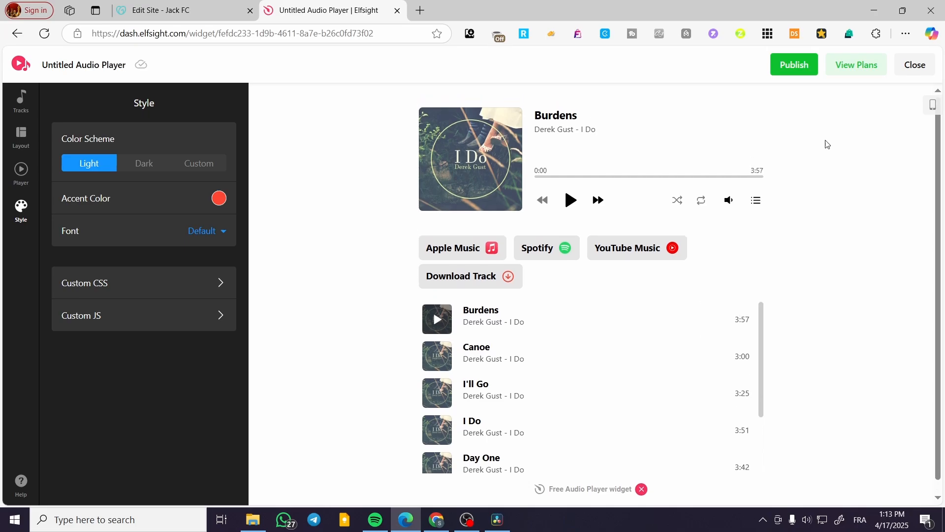
Publish the audio player widget, close its editor and copy its embed code from the installation options
click(801, 72)
click(914, 64)
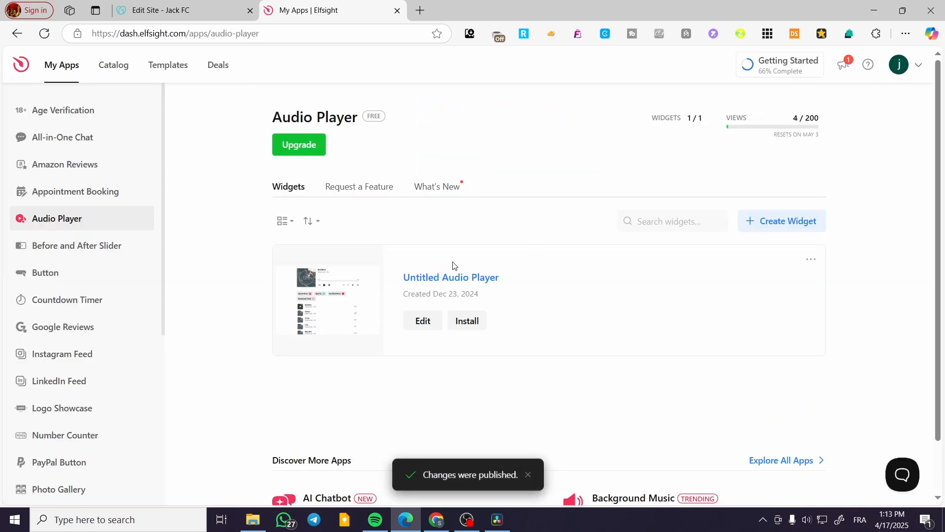
click(479, 320)
click(670, 173)
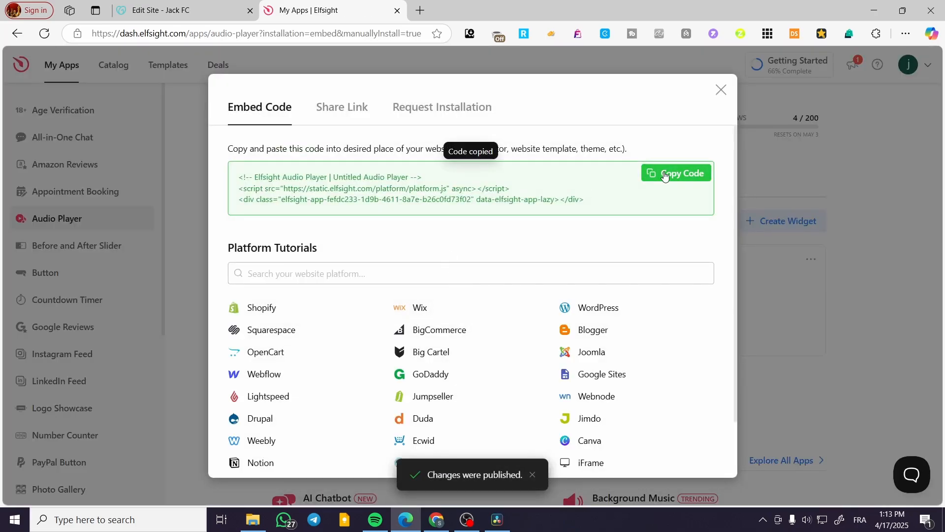
click(674, 176)
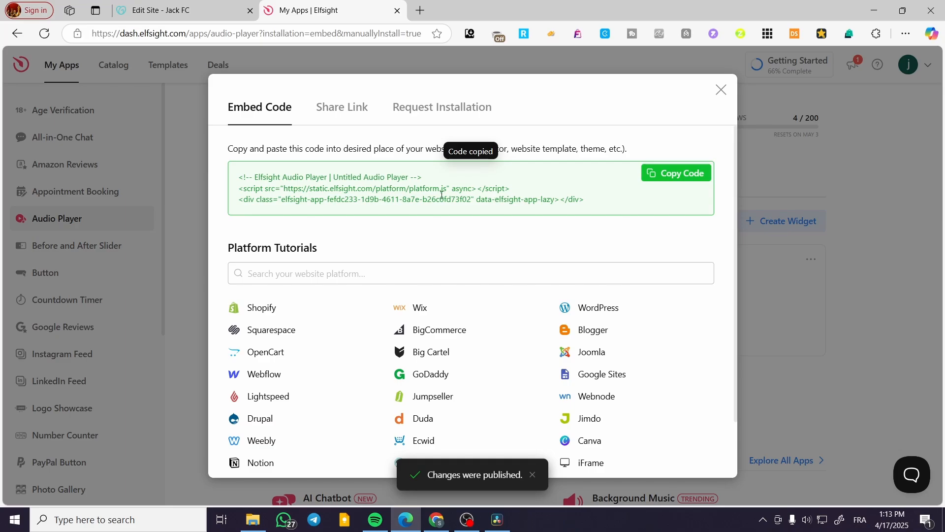
click(679, 178)
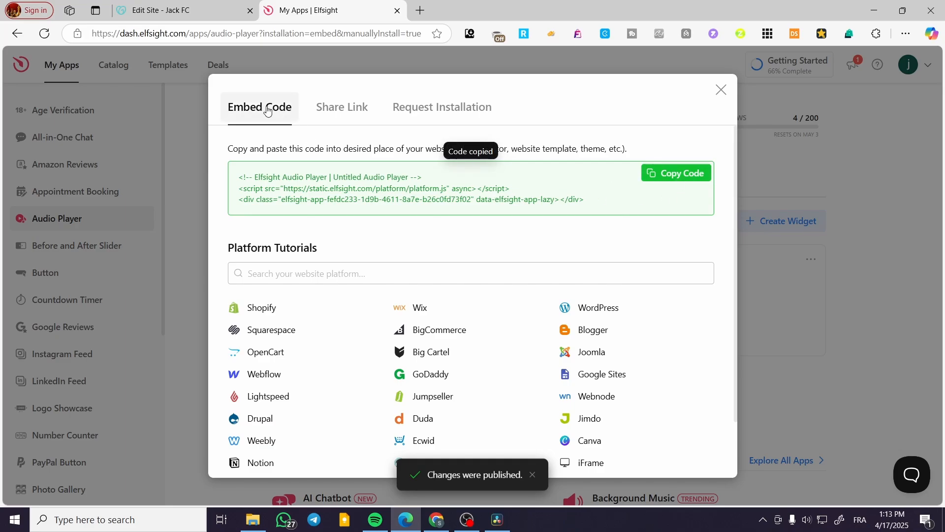
In the GoDaddy site editor, add an HTML section from Files & Web directly above the existing audio player
click(163, 11)
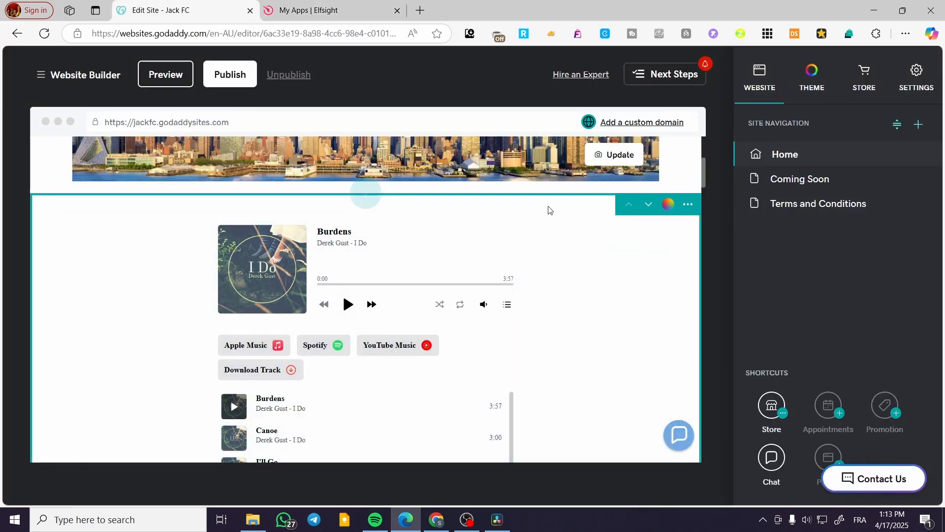
click(373, 195)
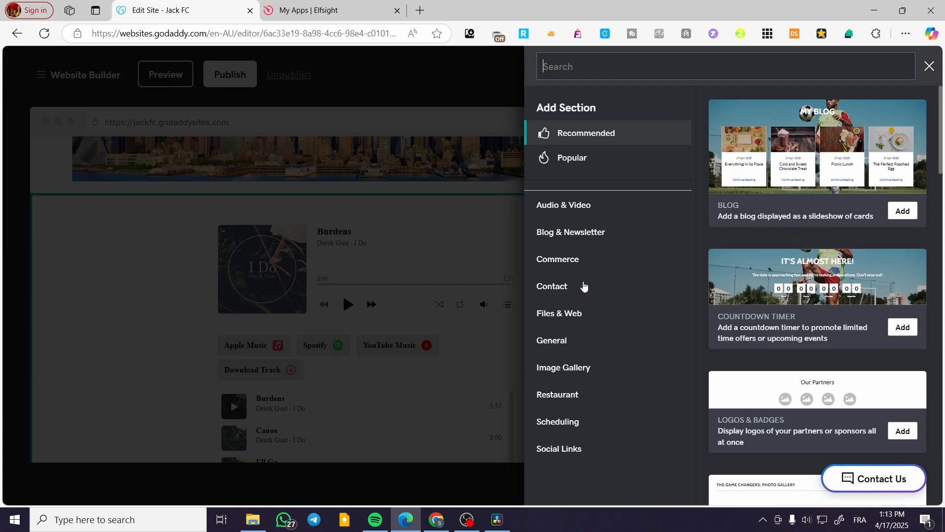
click(561, 317)
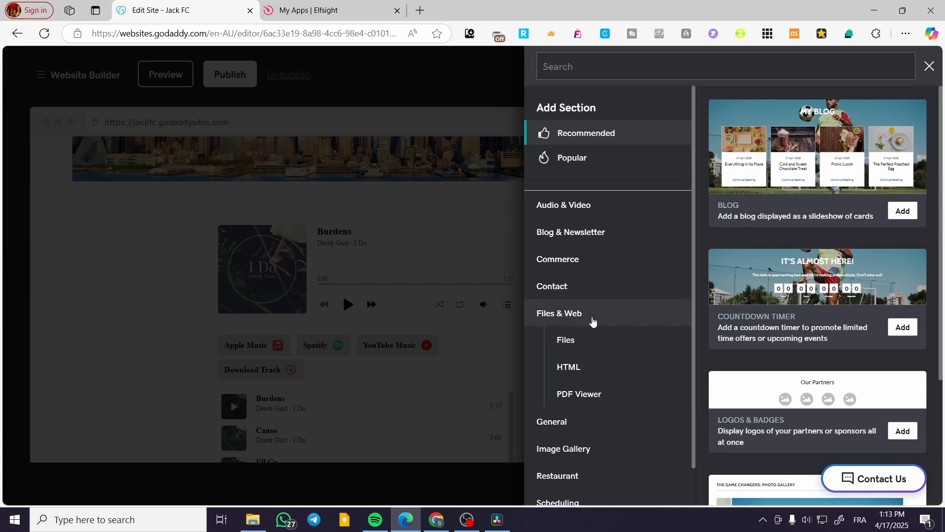
click(573, 377)
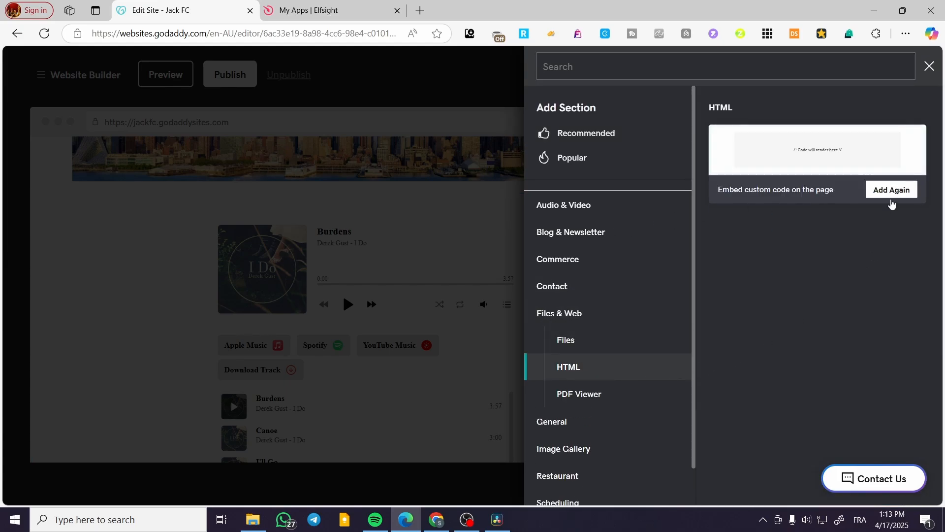
click(891, 196)
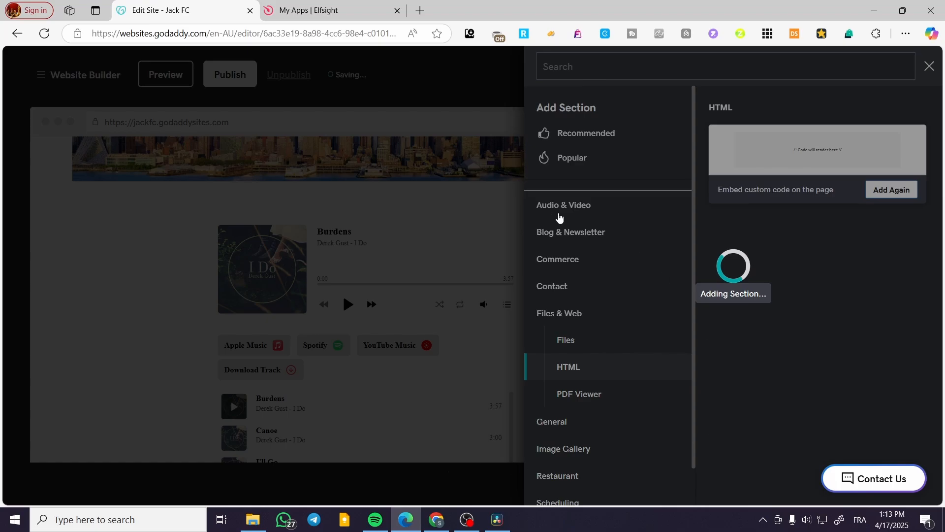
Try the copied Elfsight embed code as the new HTML section's custom code, and clear the code again
scroll(802, 315, down, 4)
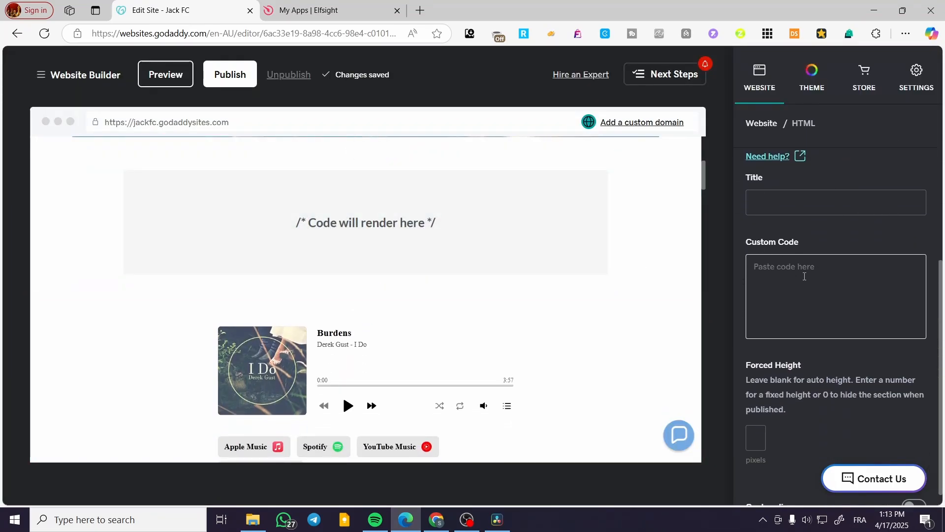
key(ctrl+v)
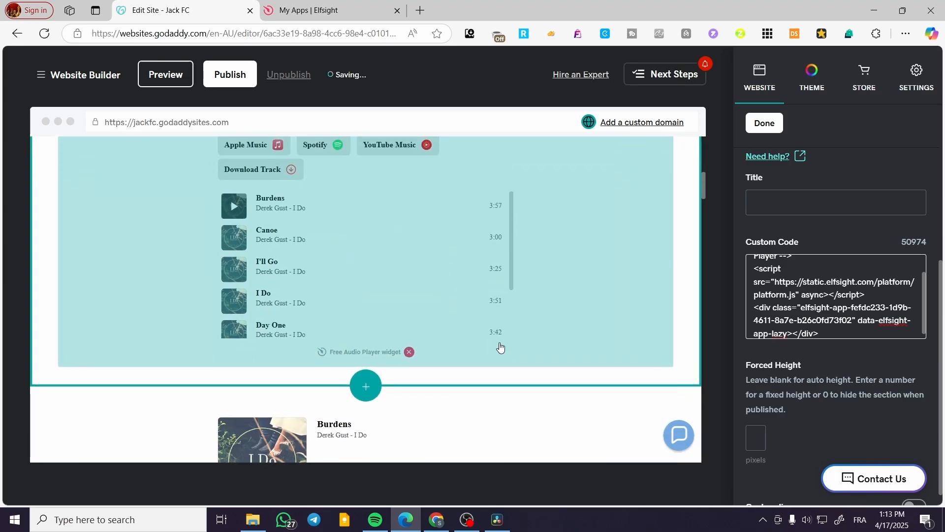
key(ctrl+a)
key(BackSpace)
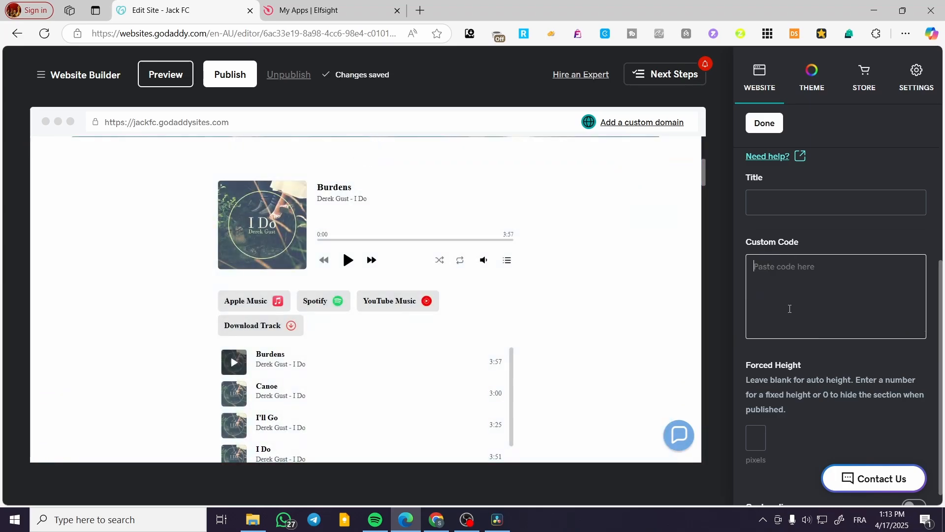
Switch to Spotify and open the embed options for the album LA VIE CONTINUE
click(375, 521)
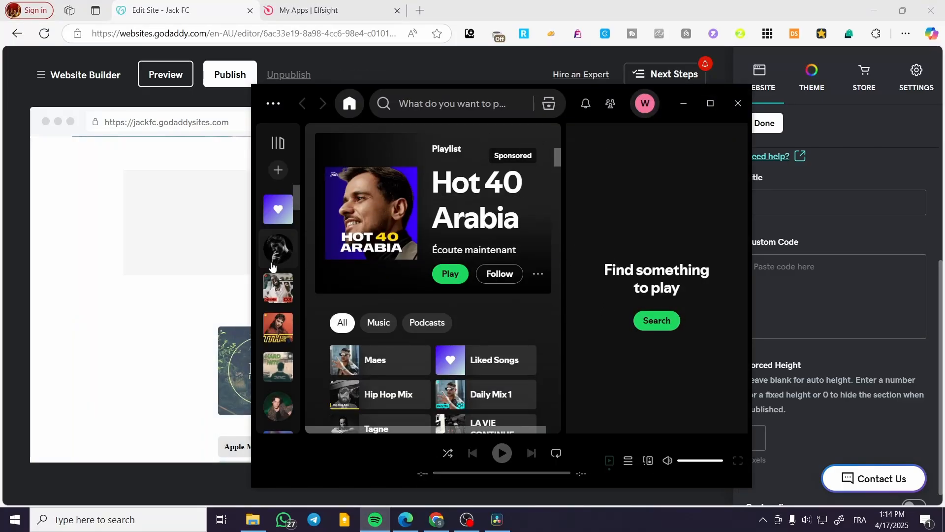
scroll(487, 338, down, 3)
click(492, 315)
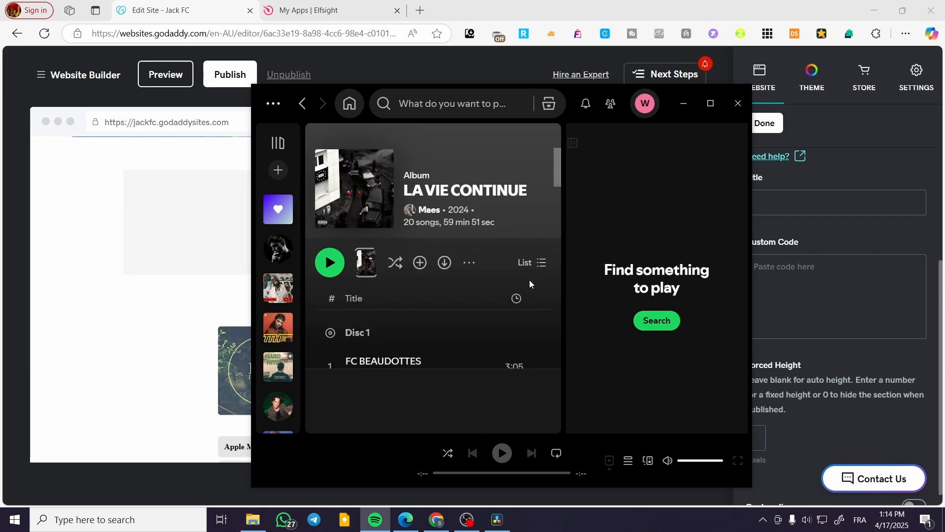
click(469, 263)
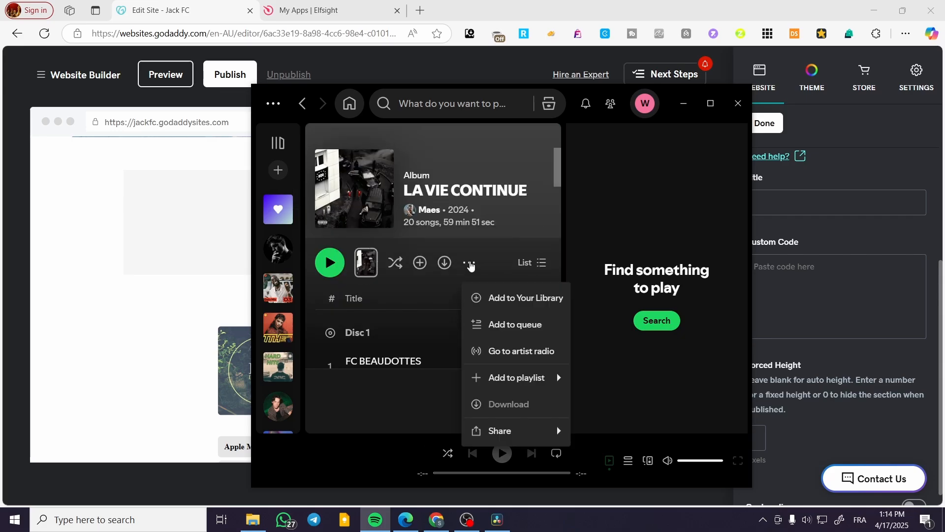
mouse_move(507, 431)
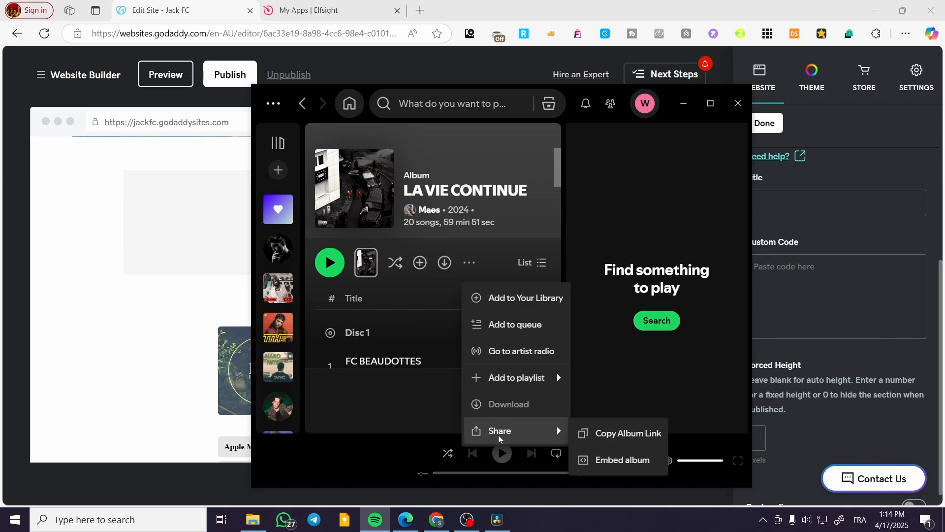
click(630, 462)
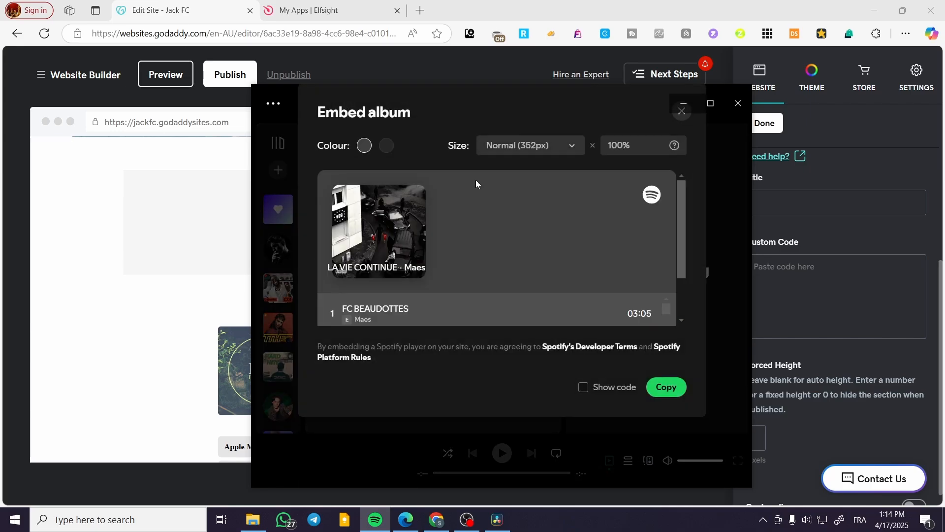
Keep the first colour and Normal (352px) size for the album player, show its embed code and copy it
click(563, 145)
click(566, 144)
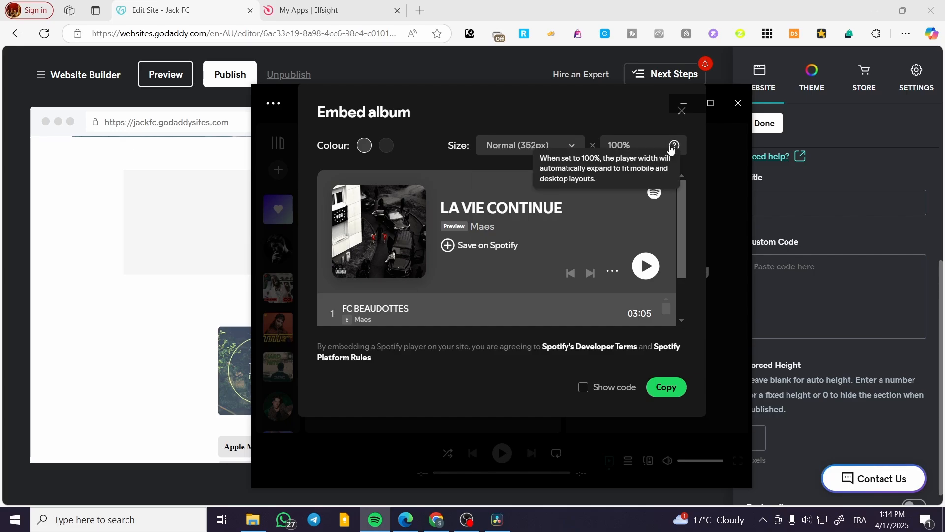
click(387, 145)
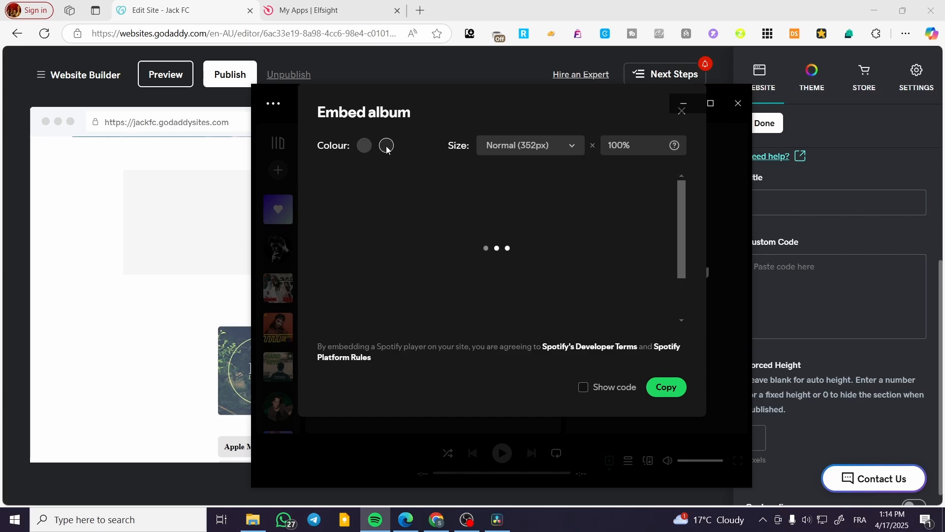
click(364, 145)
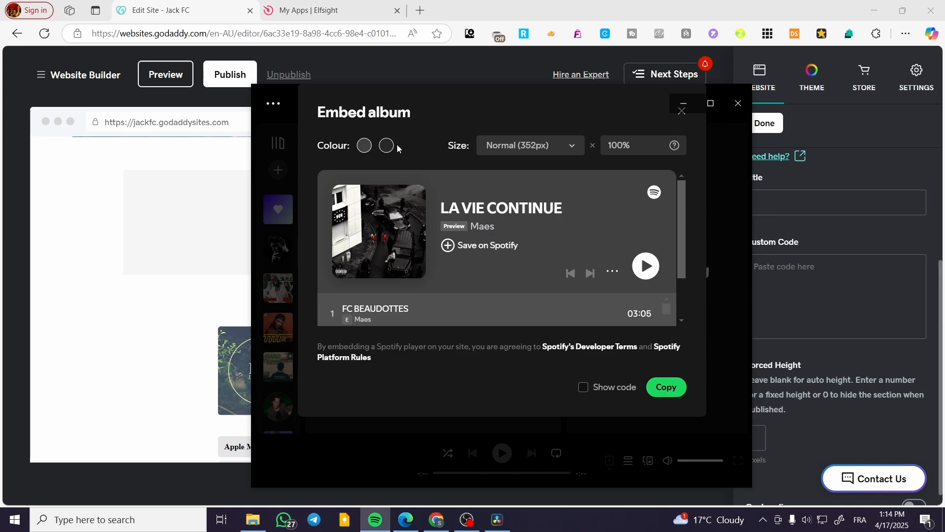
click(583, 387)
scroll(599, 317, down, 5)
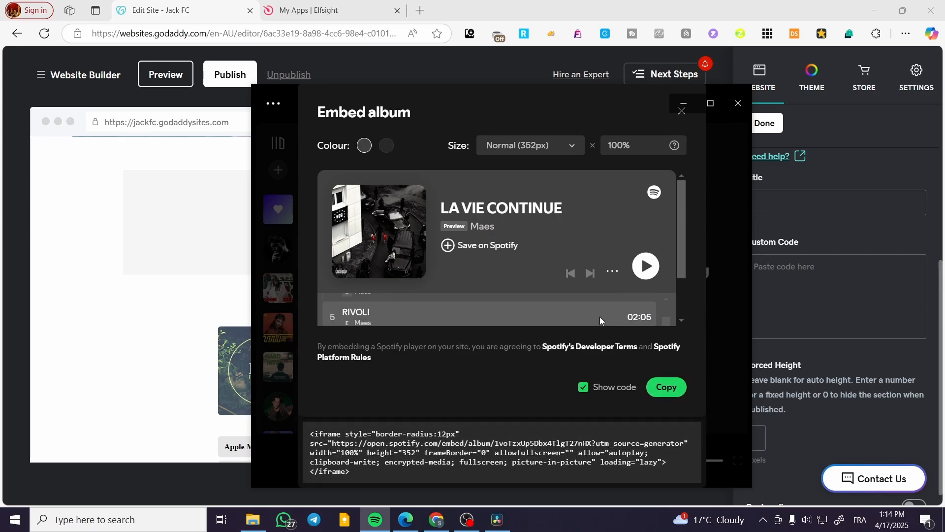
drag(685, 254, 689, 320)
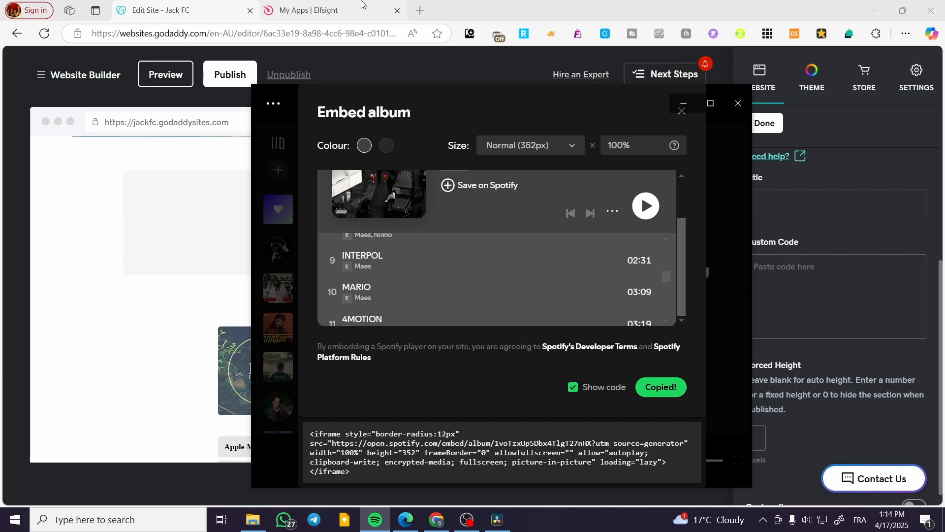
Back in the GoDaddy site editor, try the Spotify album embed code in the HTML section, and clear it again
click(264, 5)
click(824, 307)
key(ctrl+v)
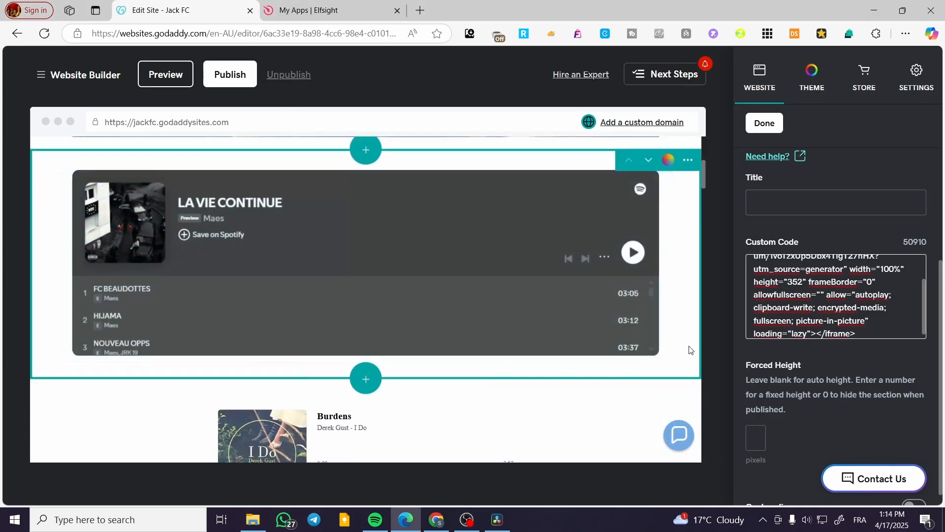
scroll(525, 327, up, 5)
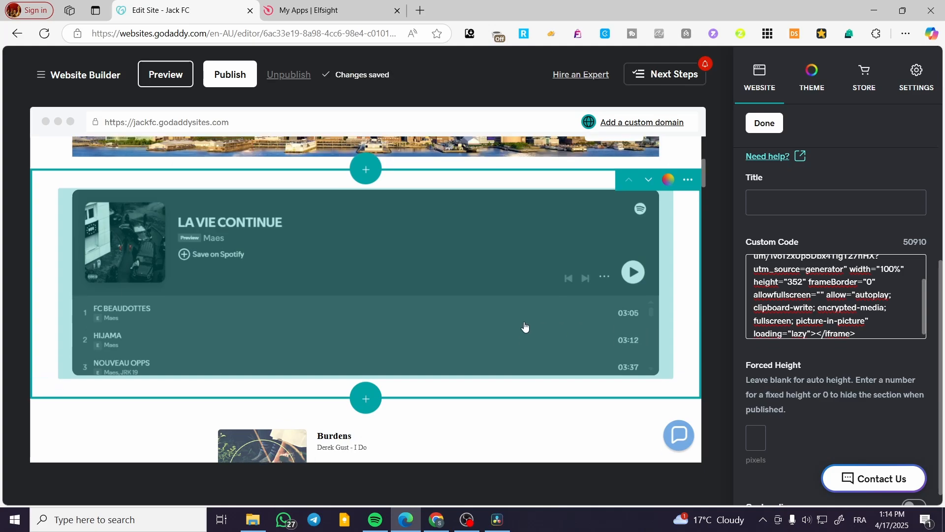
key(ctrl+a)
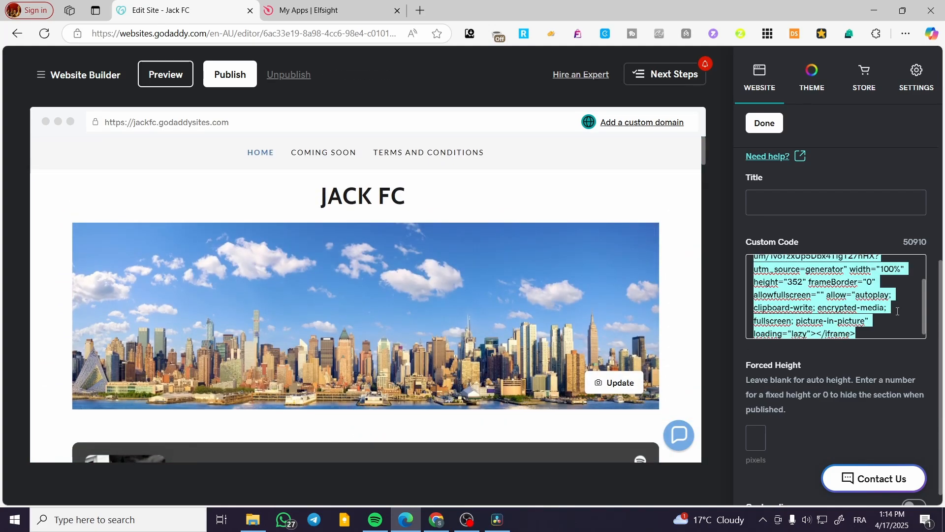
key(Delete)
scroll(310, 311, down, 6)
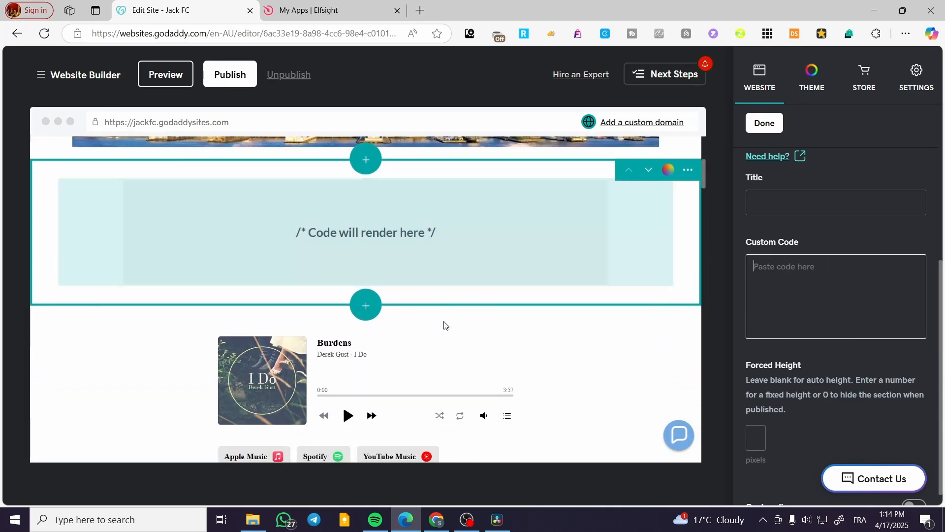